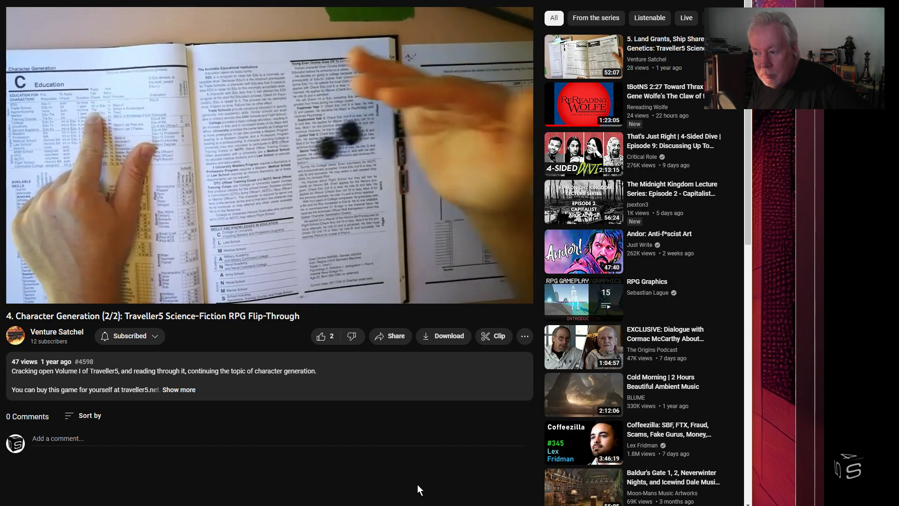
click(493, 293)
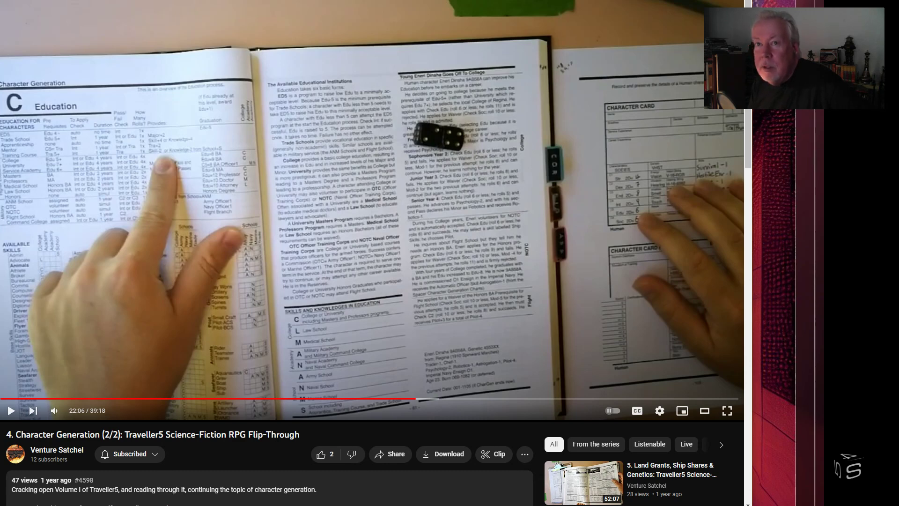
- Go back from the current video to the Venture Satchel channel home page
key(alt+Left)
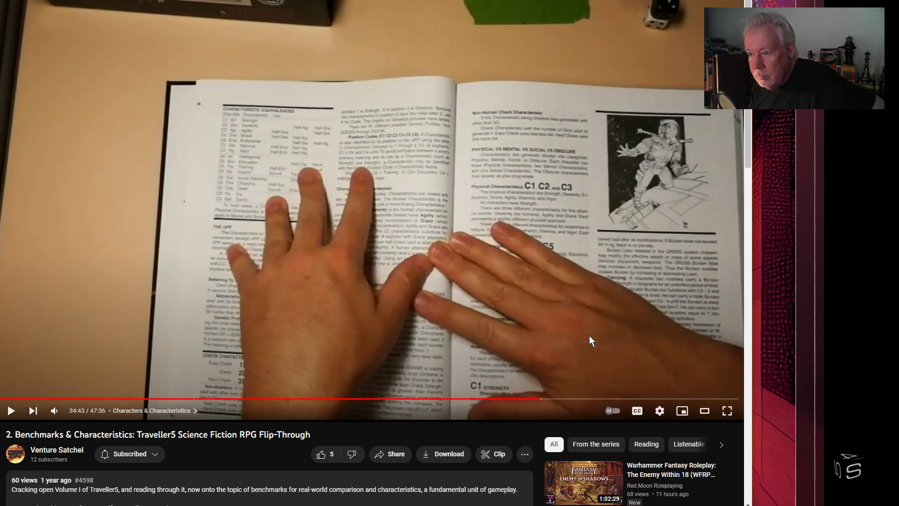
- Play the characteristics passage briefly, then pause it at 35:05
click(592, 305)
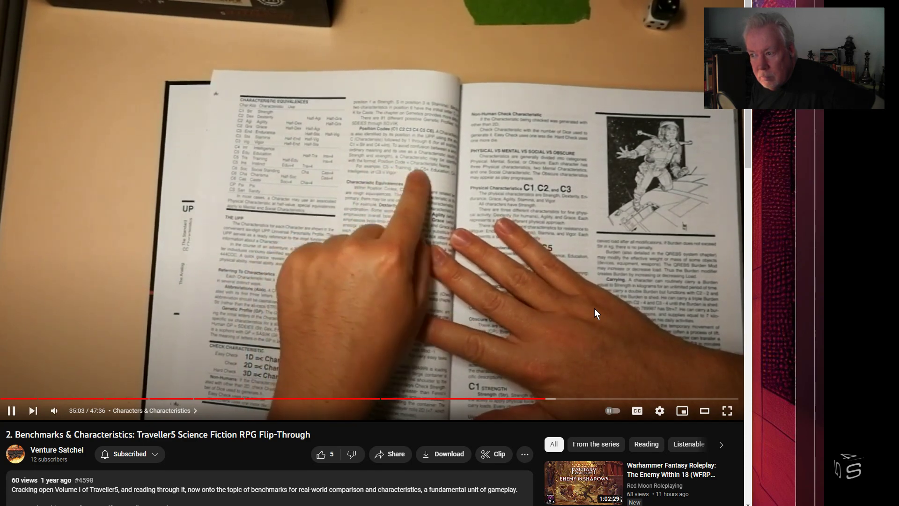
click(594, 309)
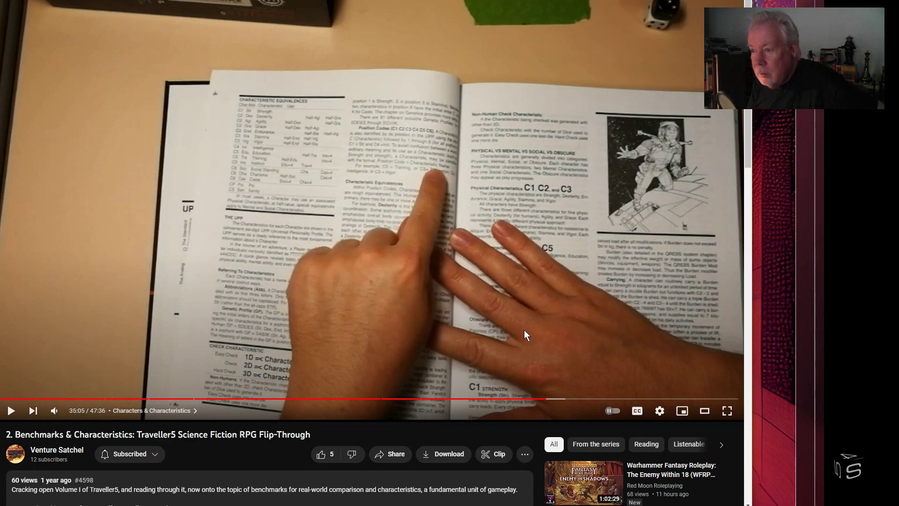
mouse_move(596, 399)
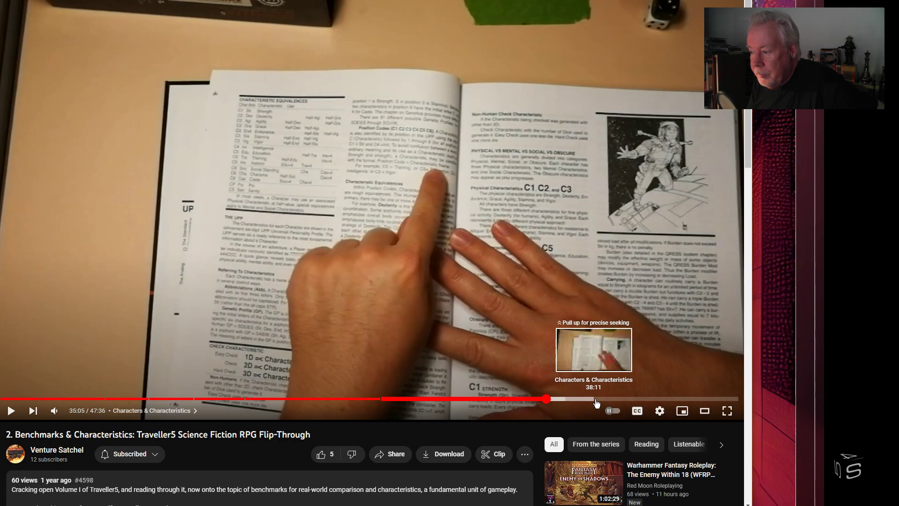
- Skip ahead to about 38:35 and let it play into the characteristics pages
click(601, 401)
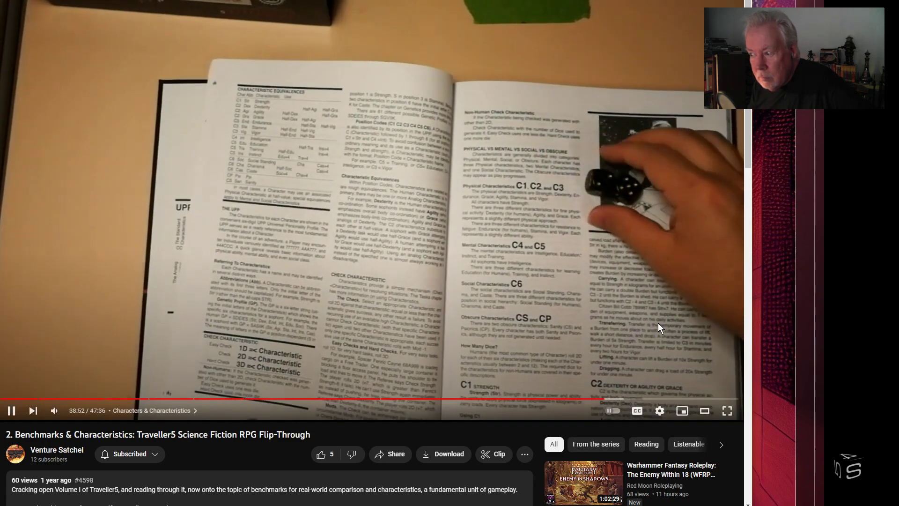
- Pause the flip-through at 40:25 on the C1–C6 characteristics spread
click(657, 324)
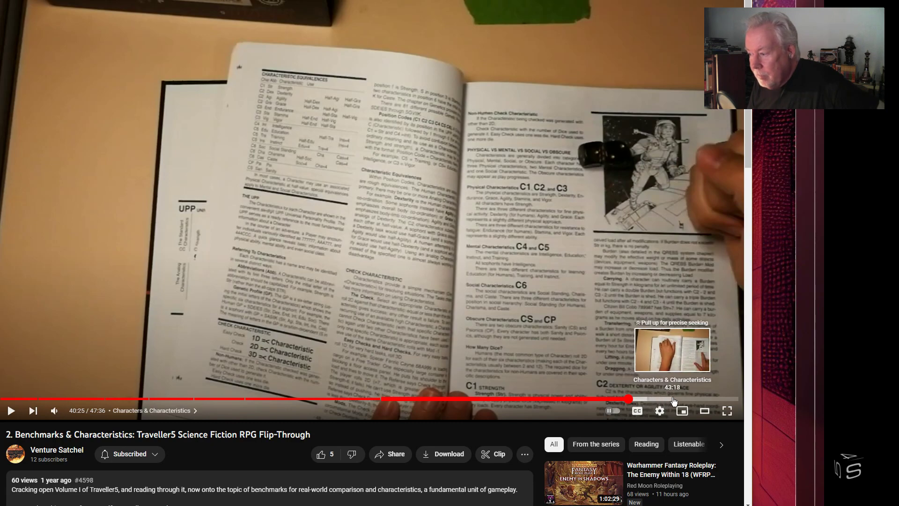
- Jump ahead to 43:18 and resume playback on the characteristics spread
click(672, 401)
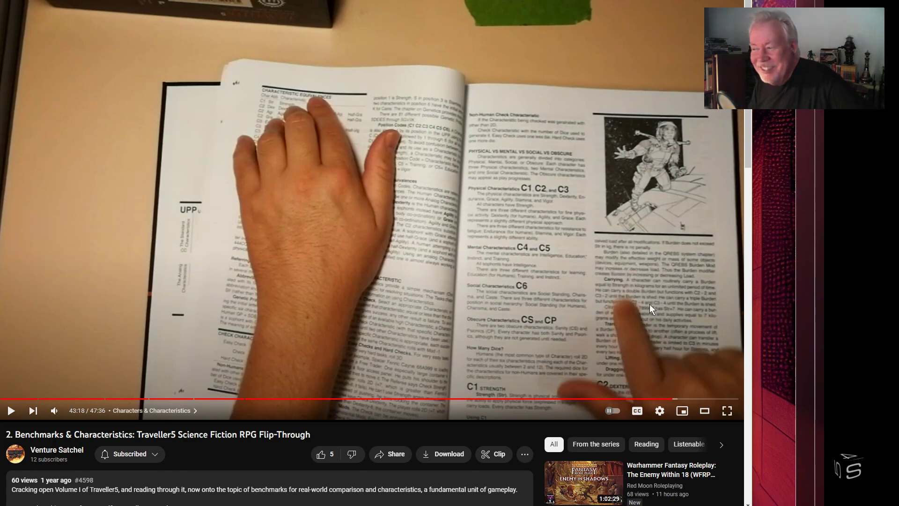
click(585, 312)
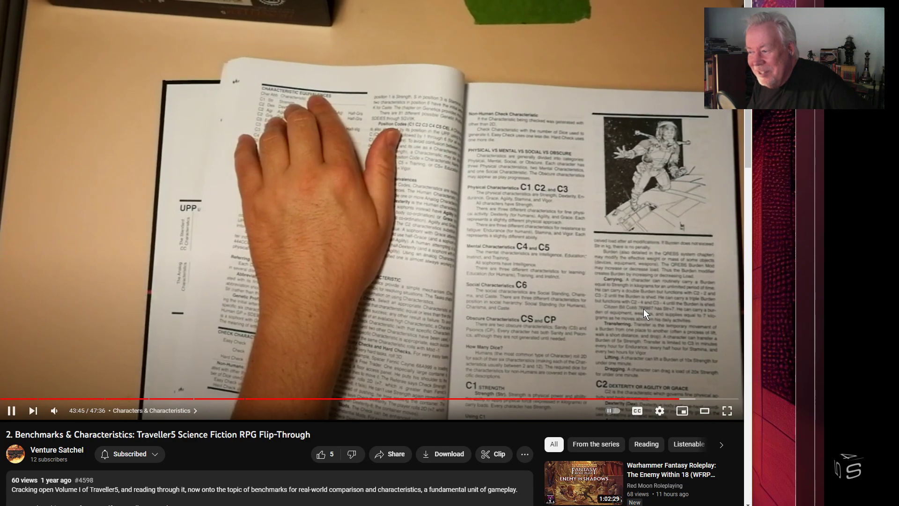
- Let the video run on until the C3–C6 characteristic pages appear
click(647, 309)
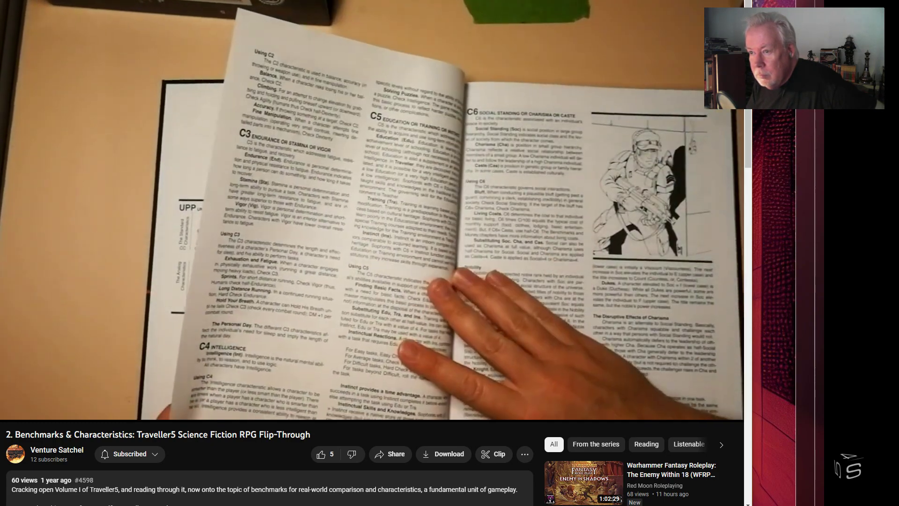
- Hold the video at 43:56 on the Endurance, Education and Social Standing spread
click(635, 316)
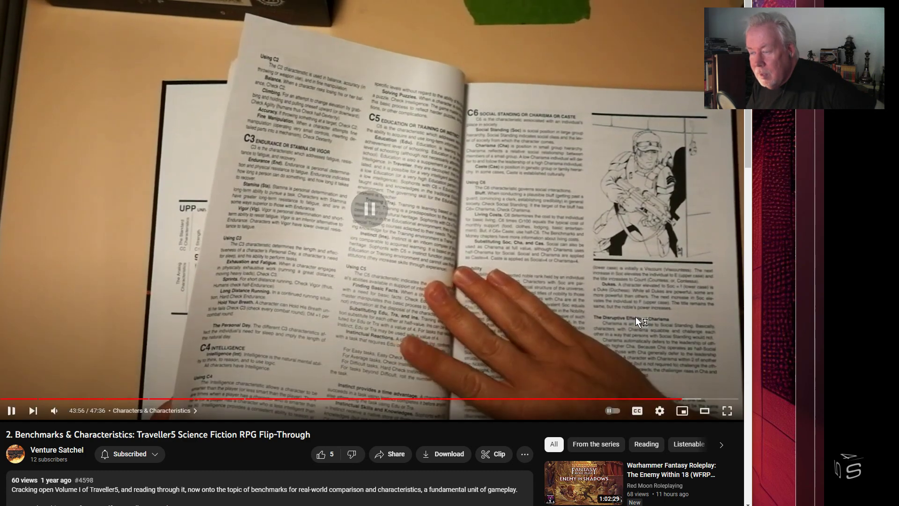